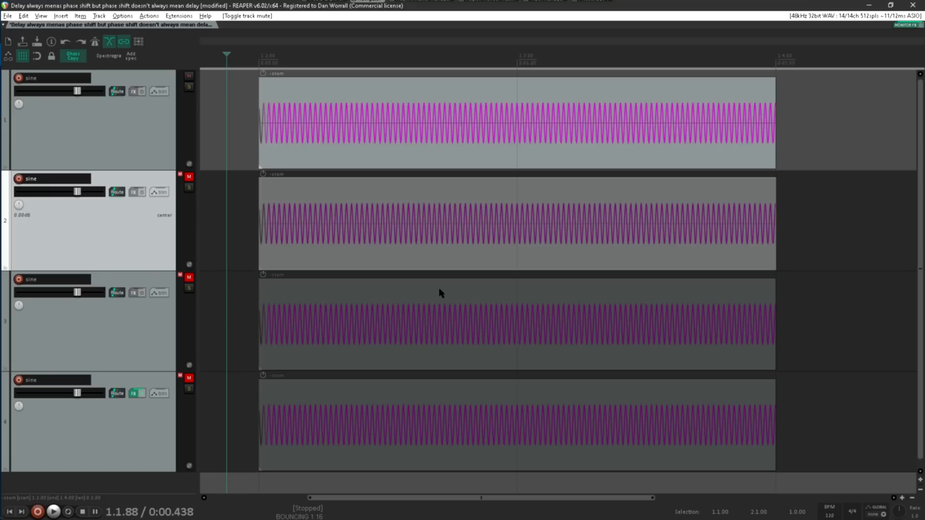
- Play the first sine track and examine its waveform up close
key(space)
key(space)
scroll(248, 141, up, 8)
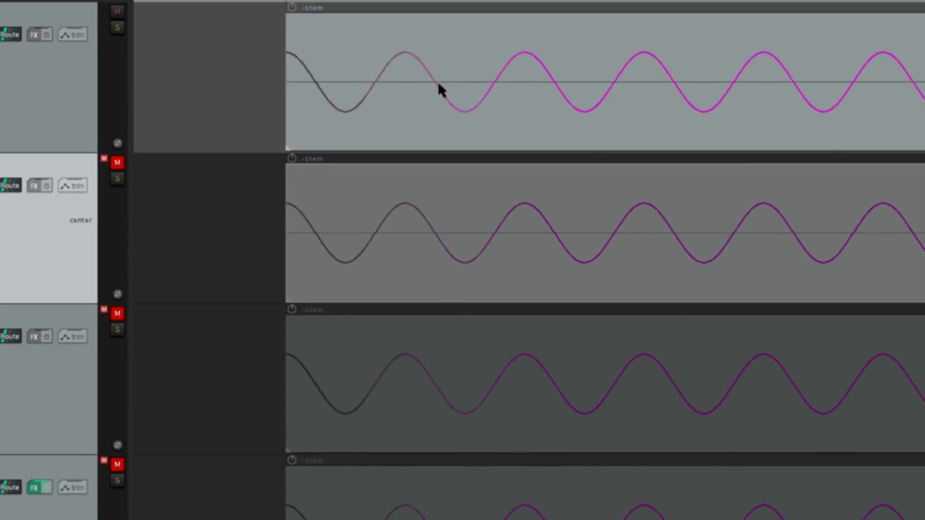
scroll(187, 87, down, 6)
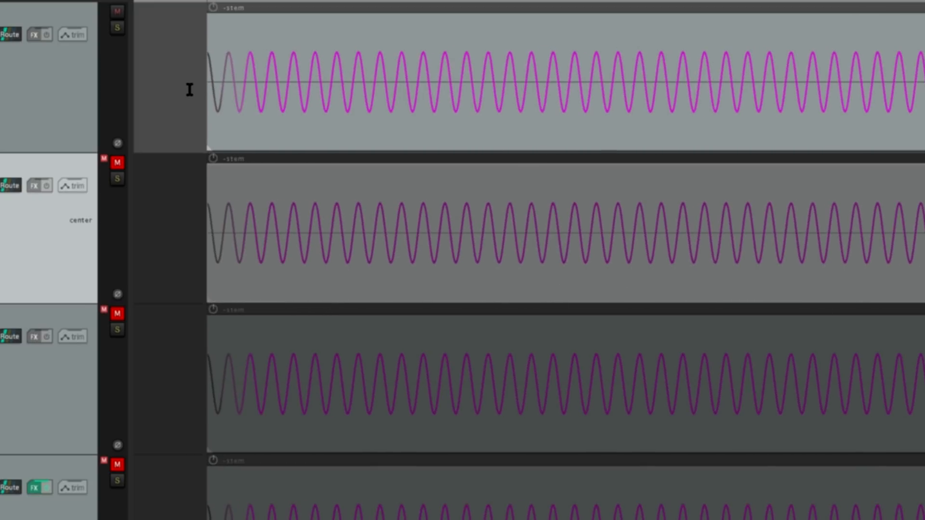
- Unmute the second sine track and invert the phase of its audio item
click(117, 162)
right_click(273, 220)
mouse_move(586, 123)
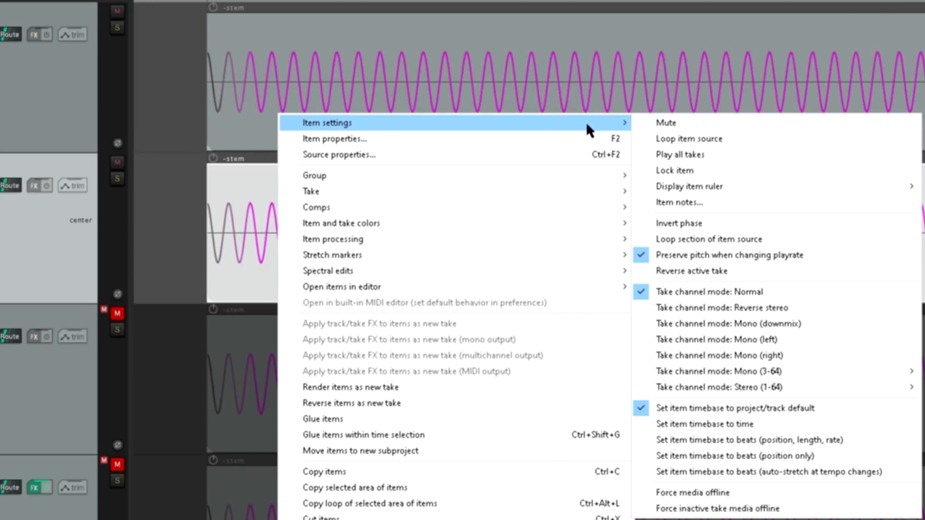
click(709, 224)
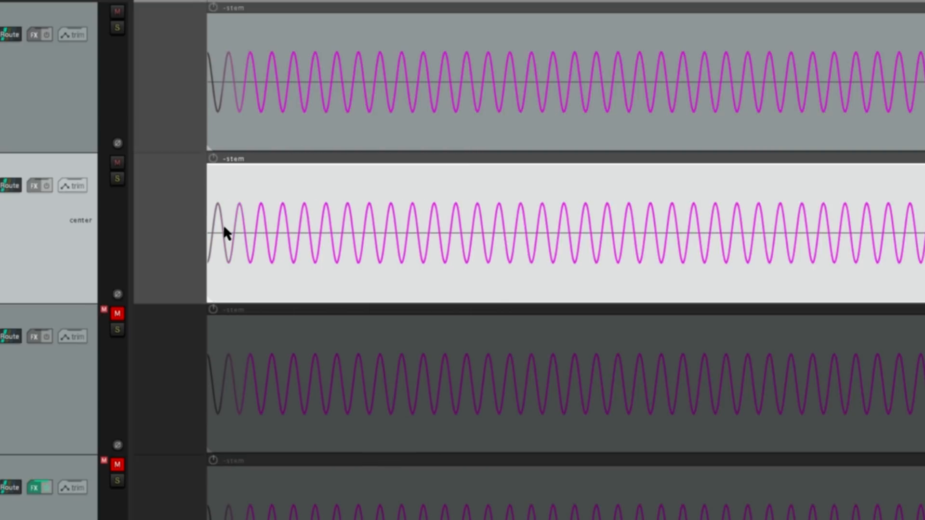
- Compare the inverted waveform with the first track's and play both tracks together
scroll(209, 223, up, 5)
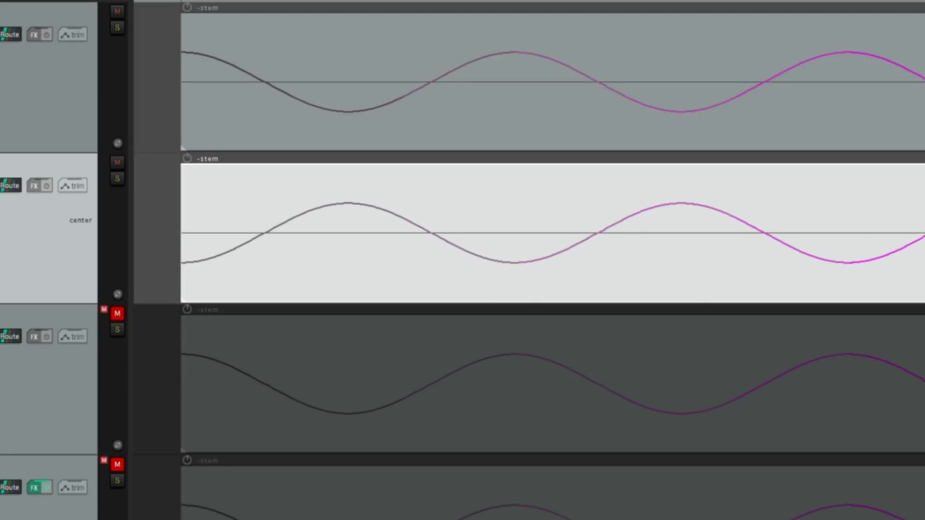
scroll(405, 236, down, 5)
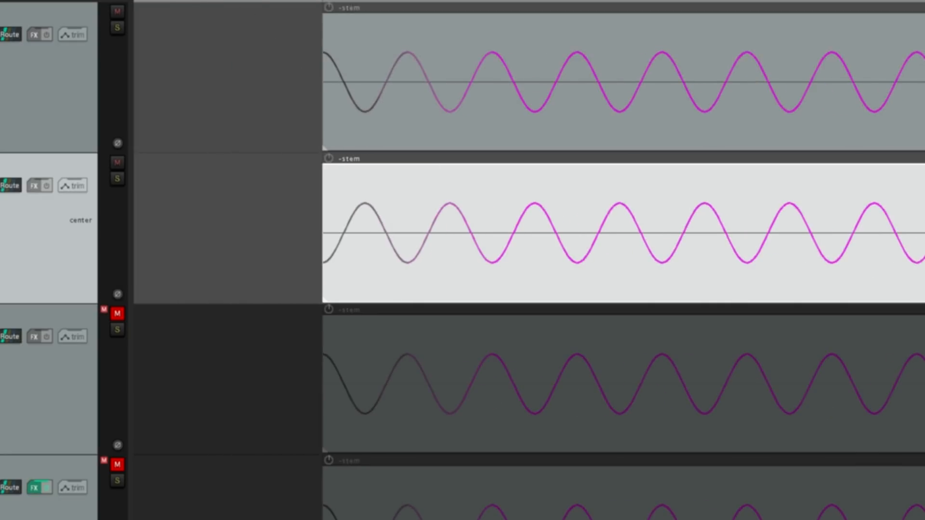
scroll(237, 105, down, 4)
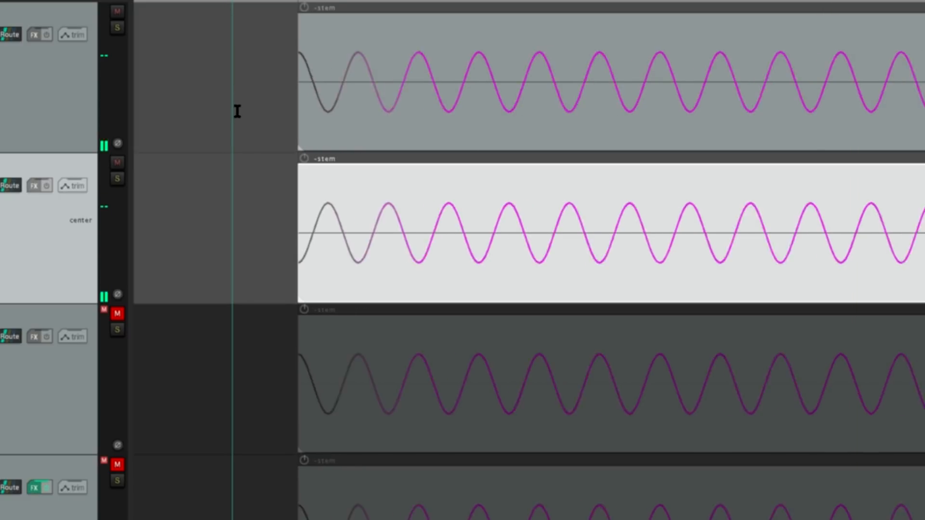
scroll(237, 110, down, 3)
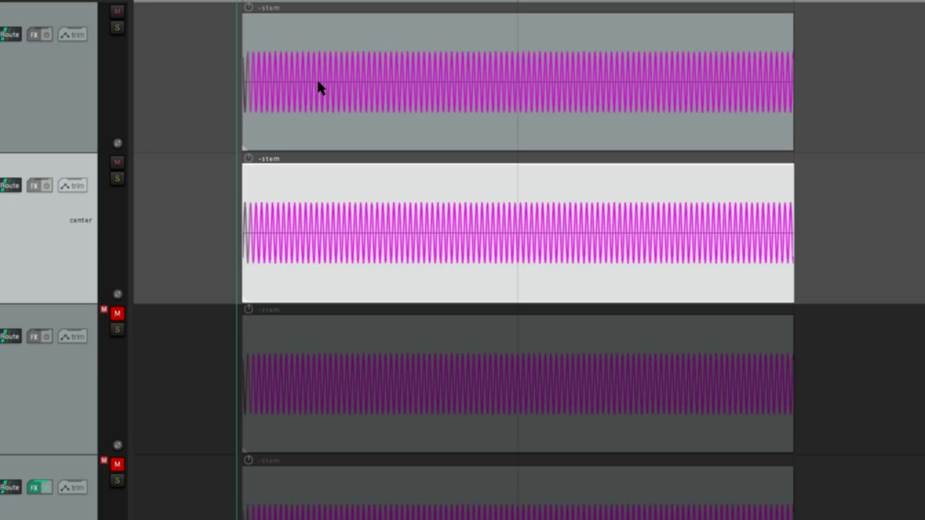
- Mute the second track, unmute the third one and select the third track's audio item
click(117, 163)
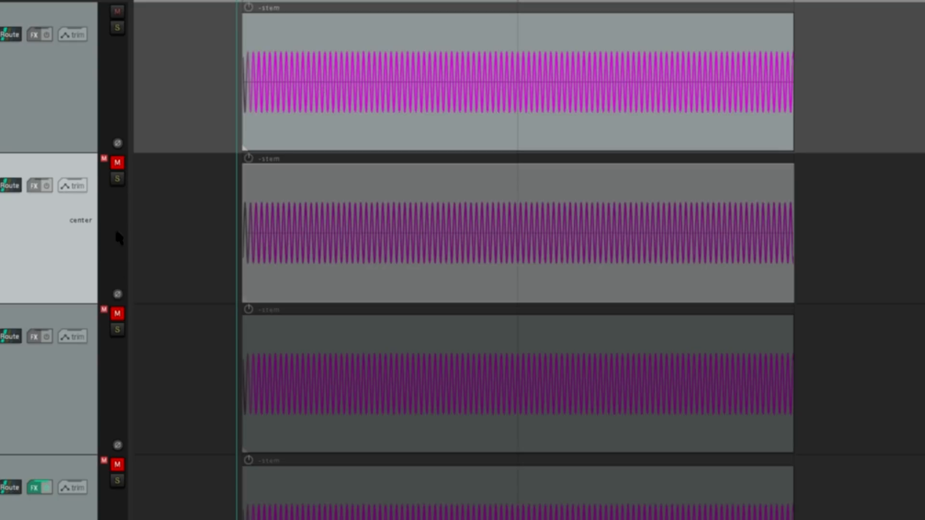
click(117, 314)
click(309, 390)
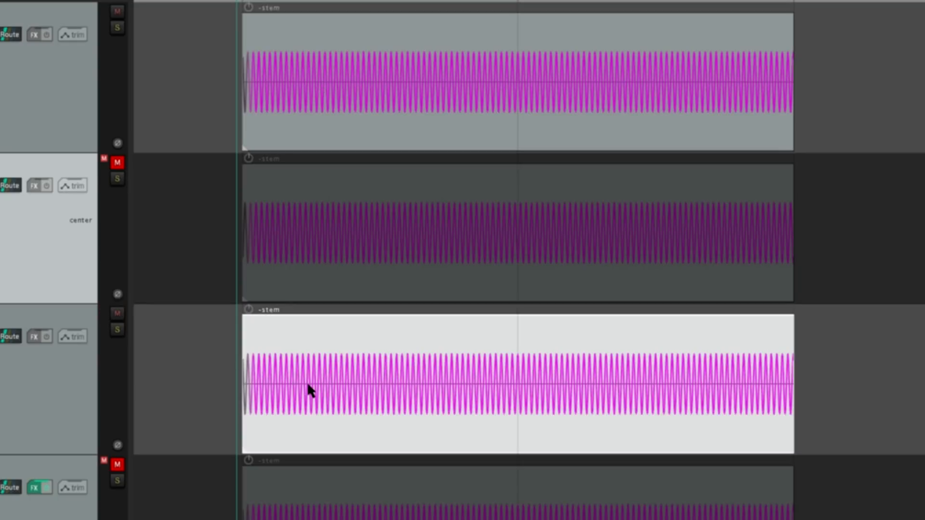
- Nudge the third track's item 5 ms later on the timeline in 1 millisecond increments
key(n)
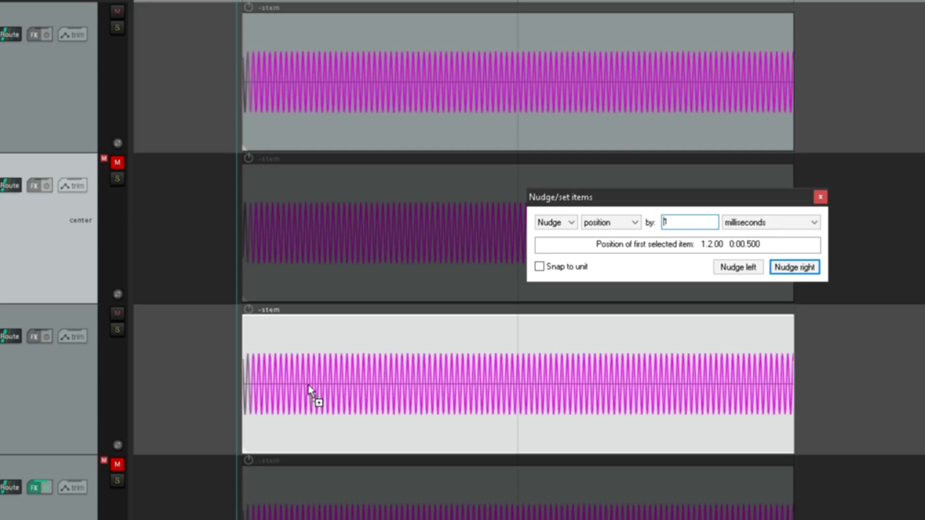
click(308, 386)
scroll(313, 381, up, 8)
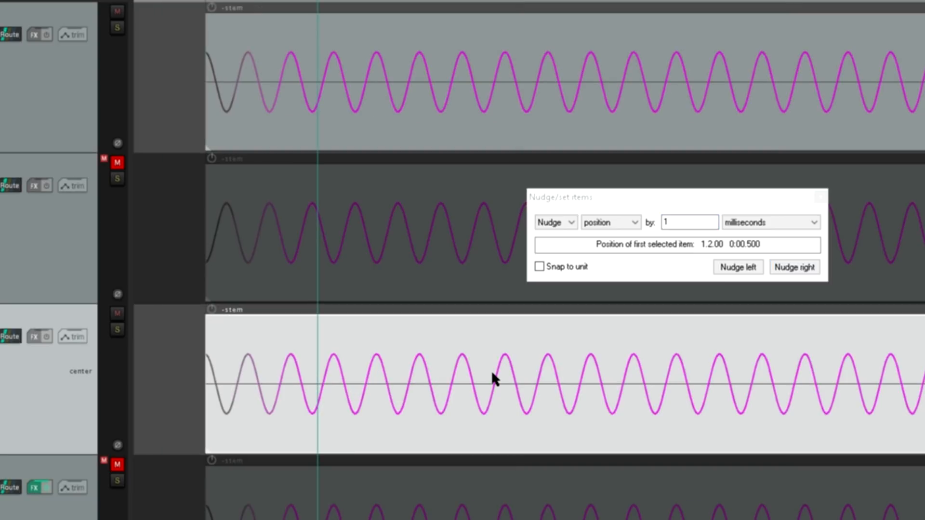
click(795, 268)
click(796, 267)
click(796, 268)
click(795, 268)
click(794, 267)
click(794, 267)
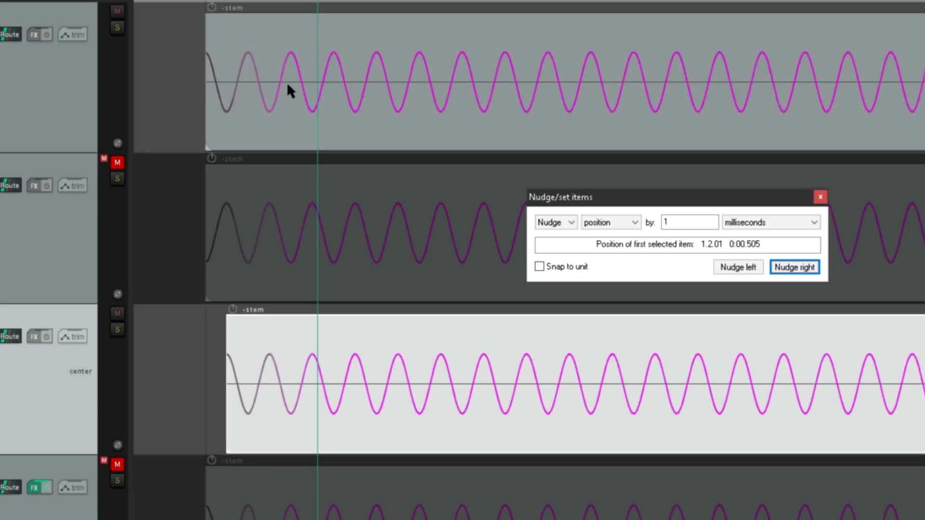
- Compare the delayed waveform with the first track's and play both from just before the items
scroll(242, 348, up, 5)
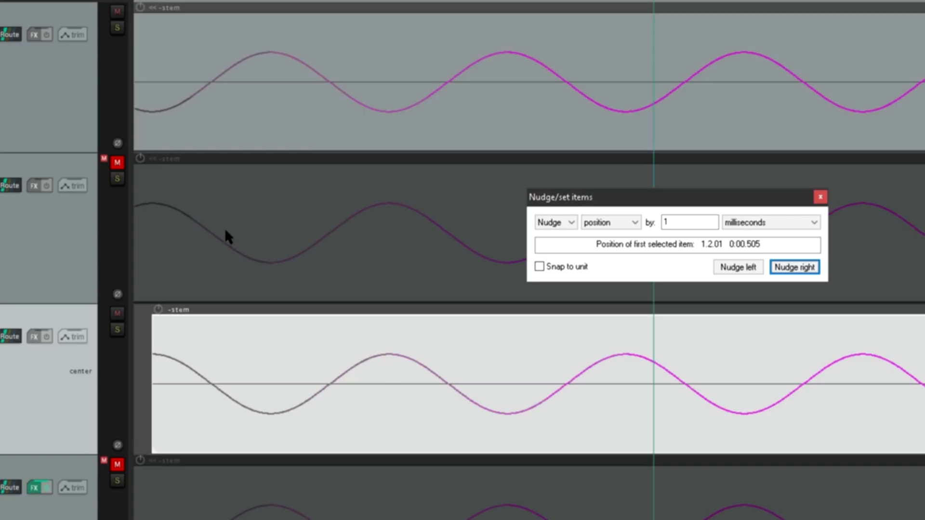
scroll(229, 230, down, 8)
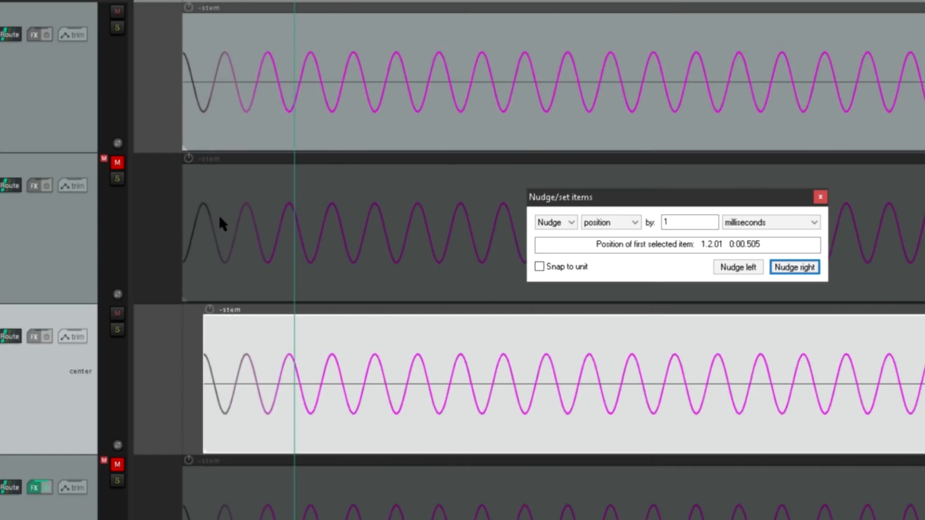
scroll(327, 210, down, 4)
click(201, 156)
key(space)
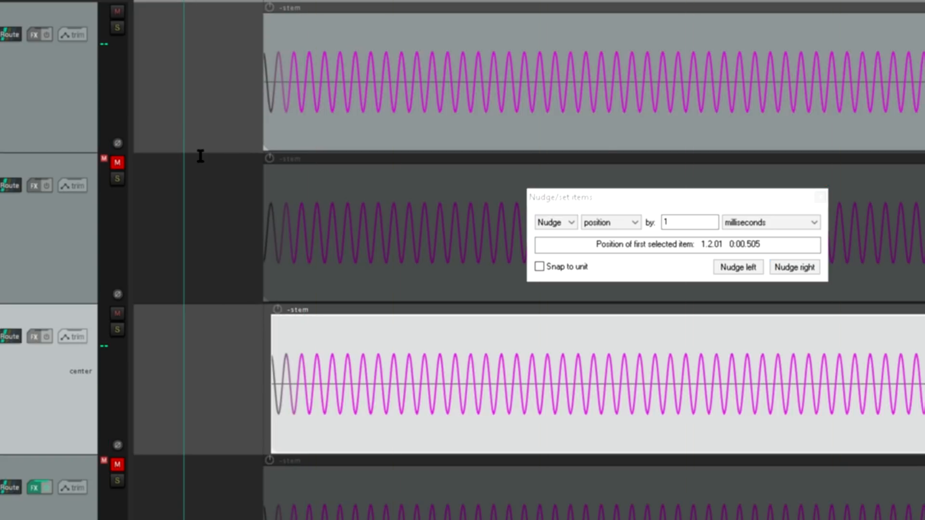
scroll(200, 155, down, 3)
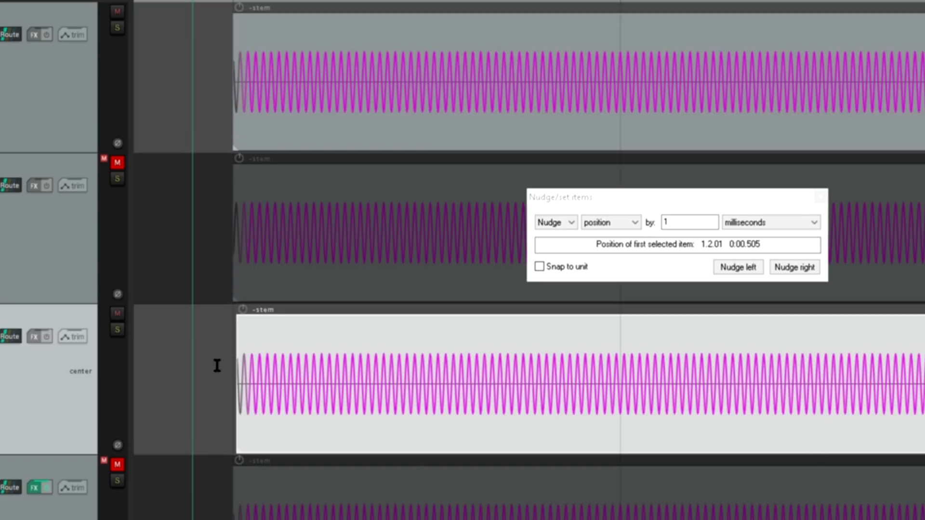
- Examine the offset between the first and third tracks' items at their start and end, and close the nudge dialog
scroll(227, 376, up, 4)
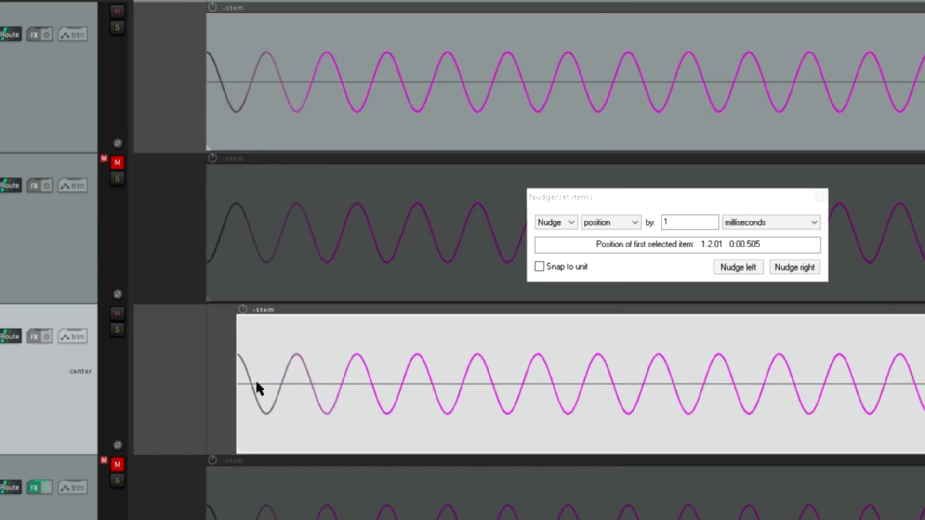
scroll(239, 369, down, 5)
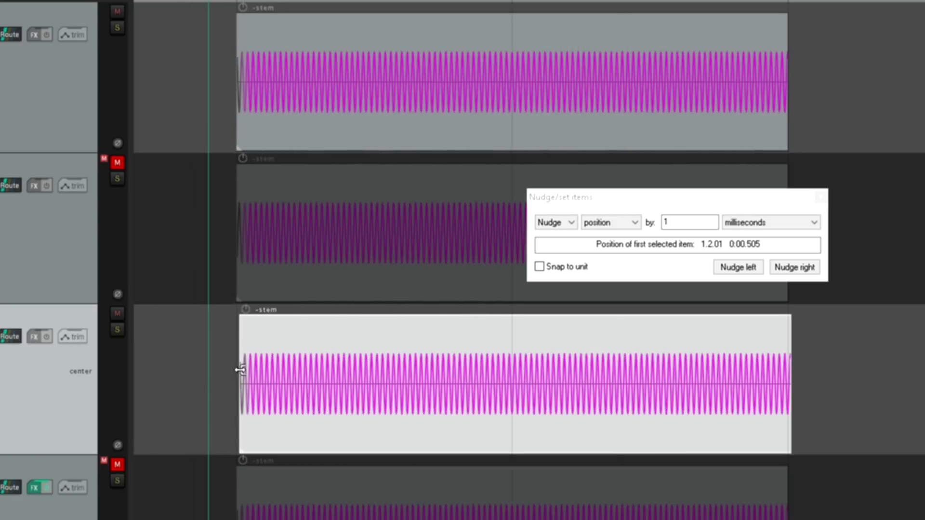
scroll(796, 302, up, 1)
scroll(797, 303, up, 4)
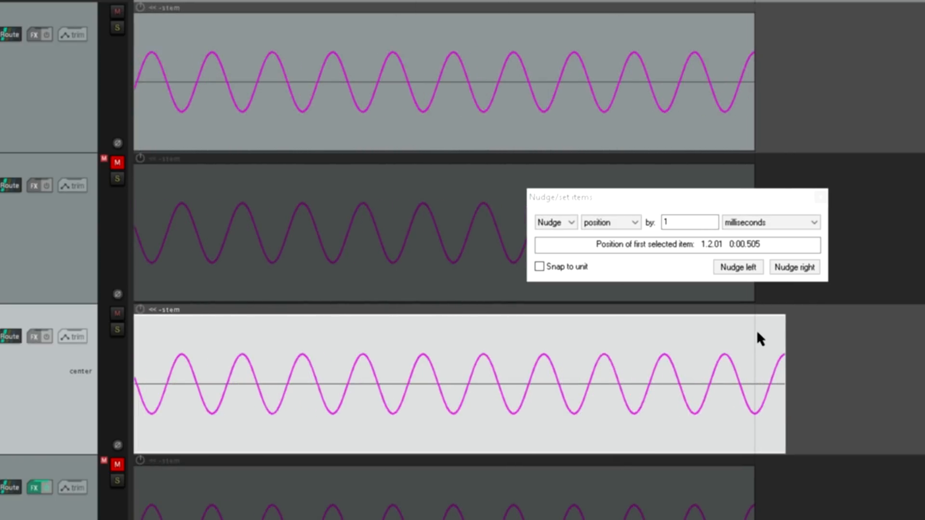
scroll(756, 333, down, 5)
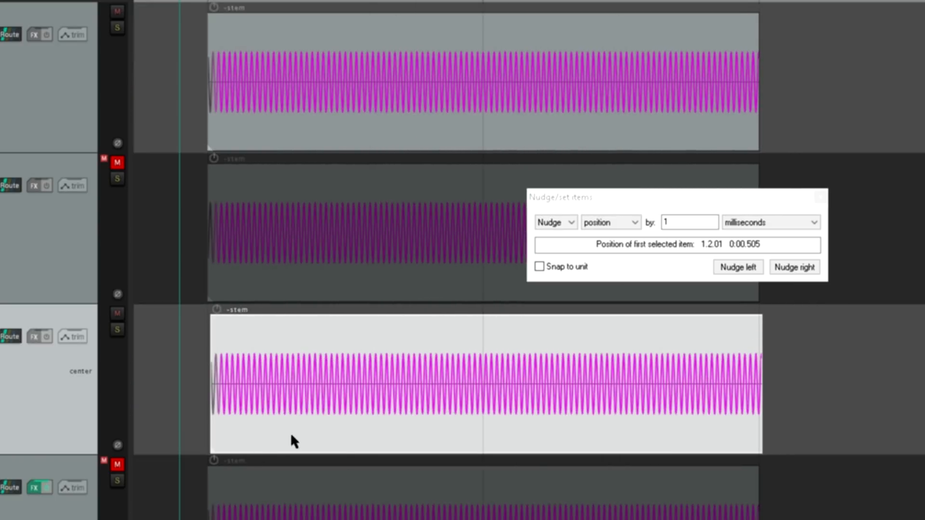
key(space)
click(820, 197)
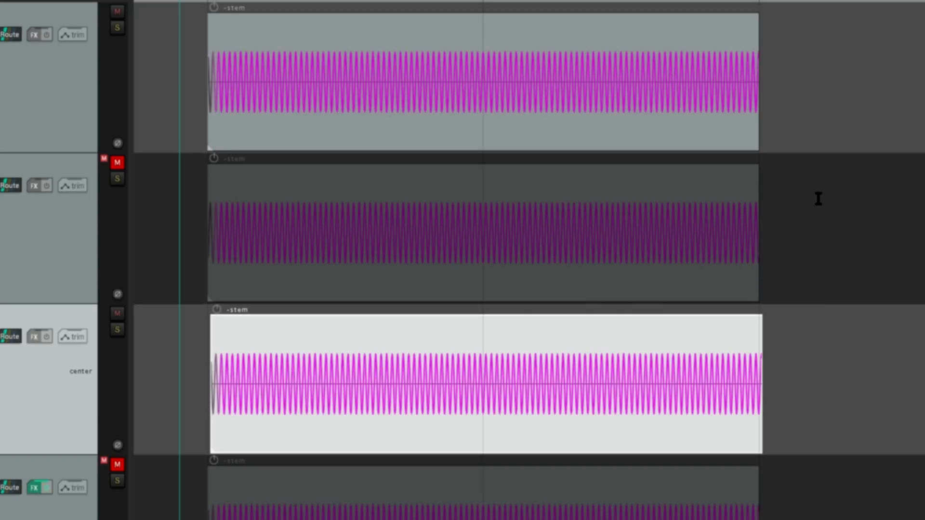
- Mute the third track and unmute the fourth so that it sounds with the first track
scroll(207, 329, up, 2)
scroll(206, 329, up, 2)
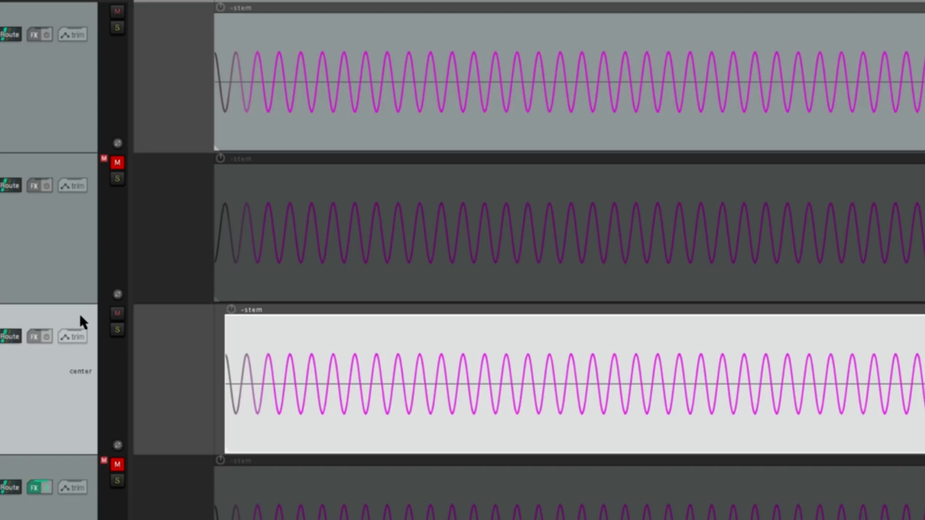
click(117, 314)
click(117, 163)
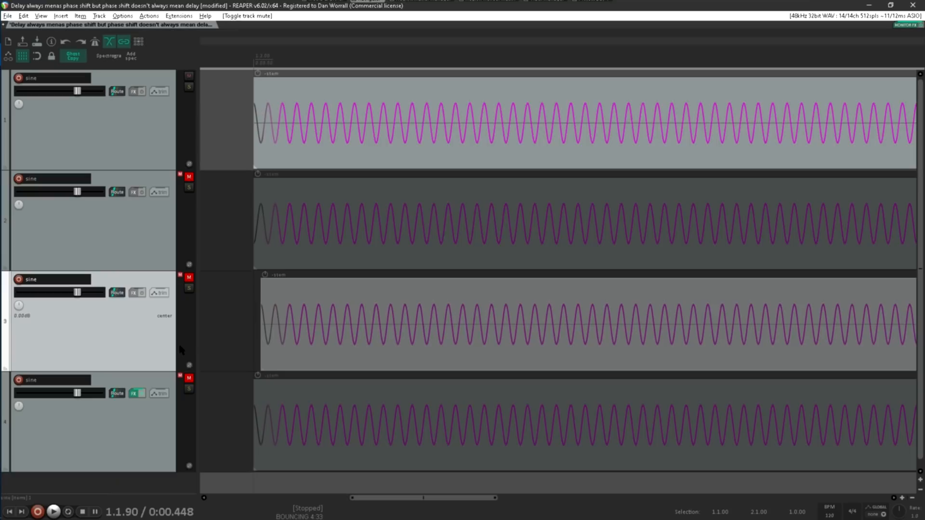
click(118, 465)
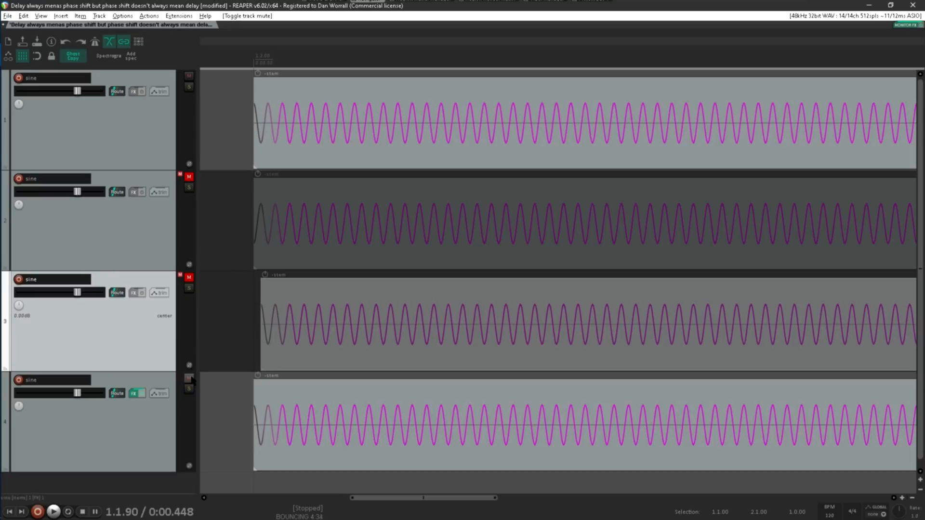
- Open ReaEQ on the fourth track and remove the first three bands, keeping only the 5000 Hz high shelf
click(162, 431)
key(f)
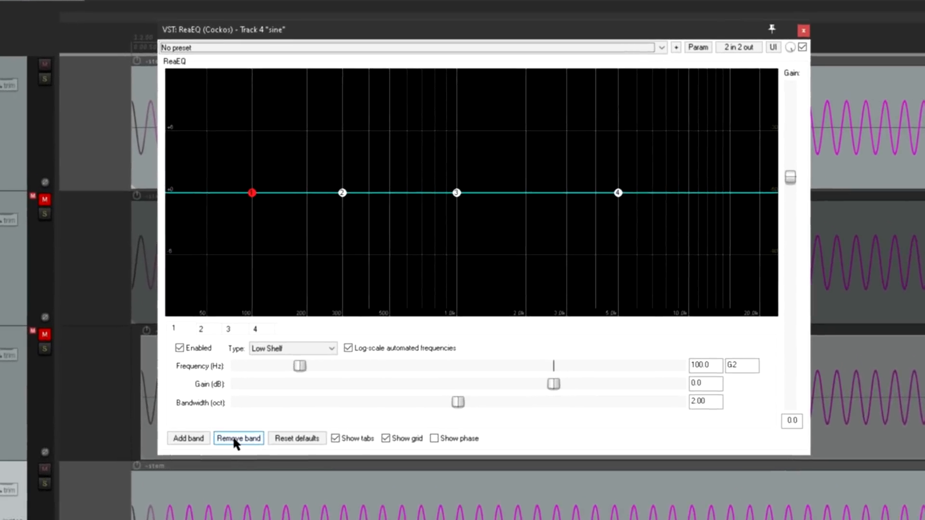
click(237, 440)
click(236, 440)
click(236, 440)
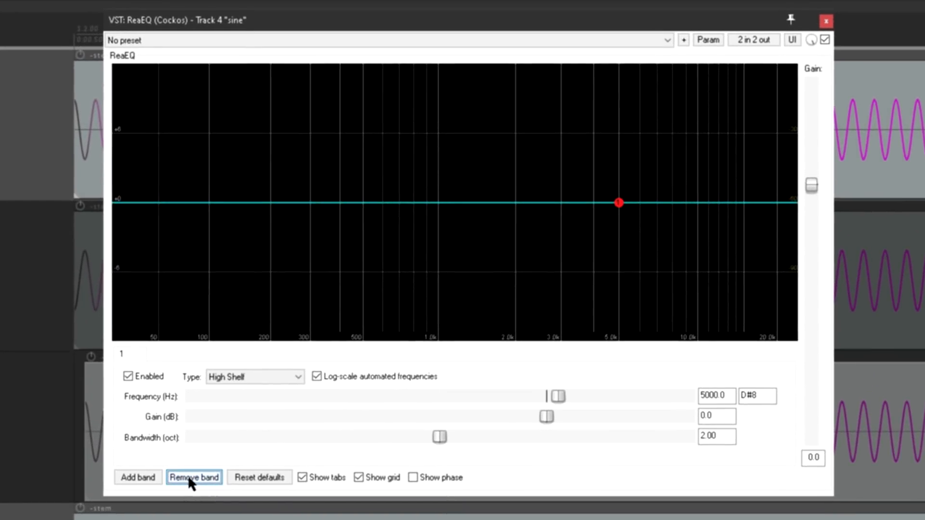
- Change the remaining EQ band to All Pass, try its gain control and reset it to 0.0 dB, and display the phase curve
click(233, 378)
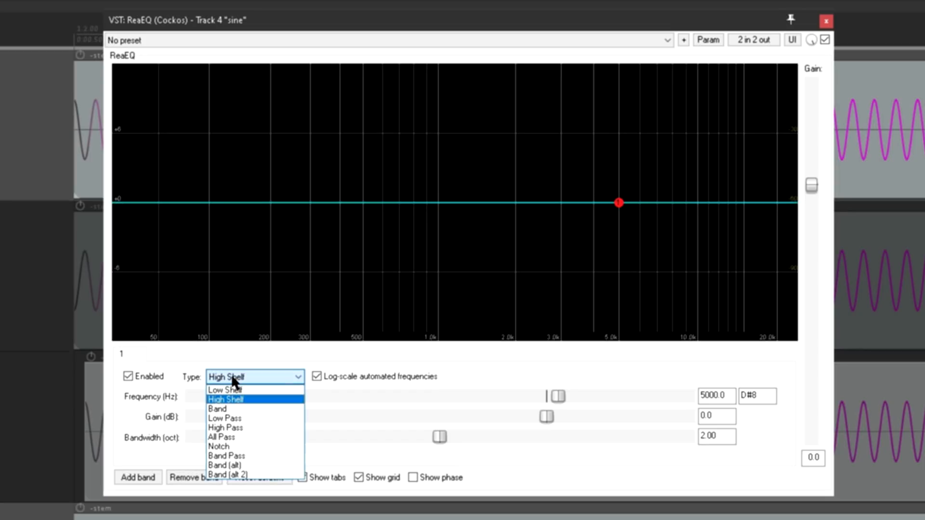
click(239, 437)
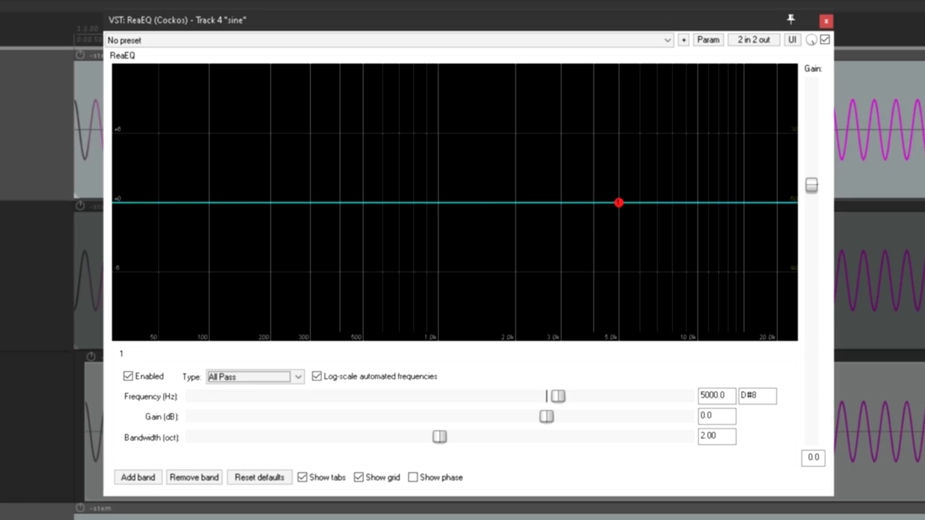
mouse_move(619, 203)
drag(549, 417, 623, 425)
double_click(619, 418)
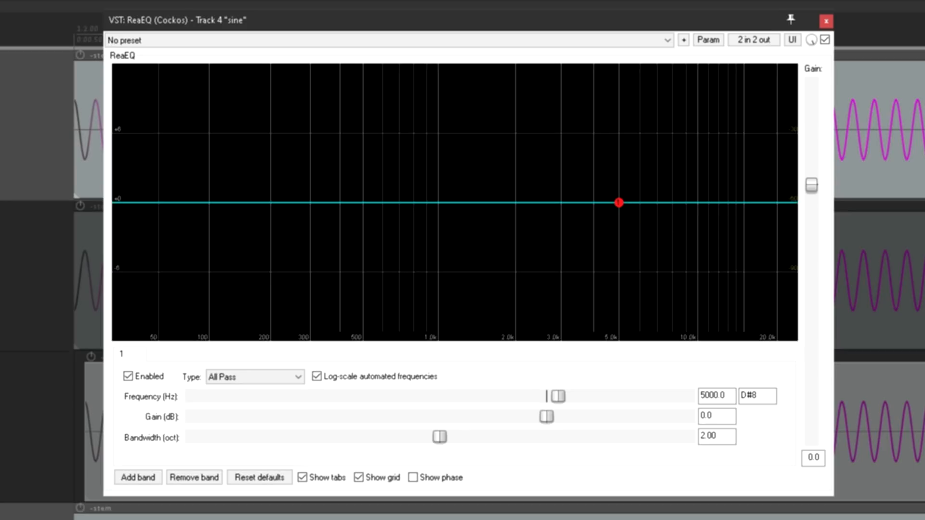
click(421, 477)
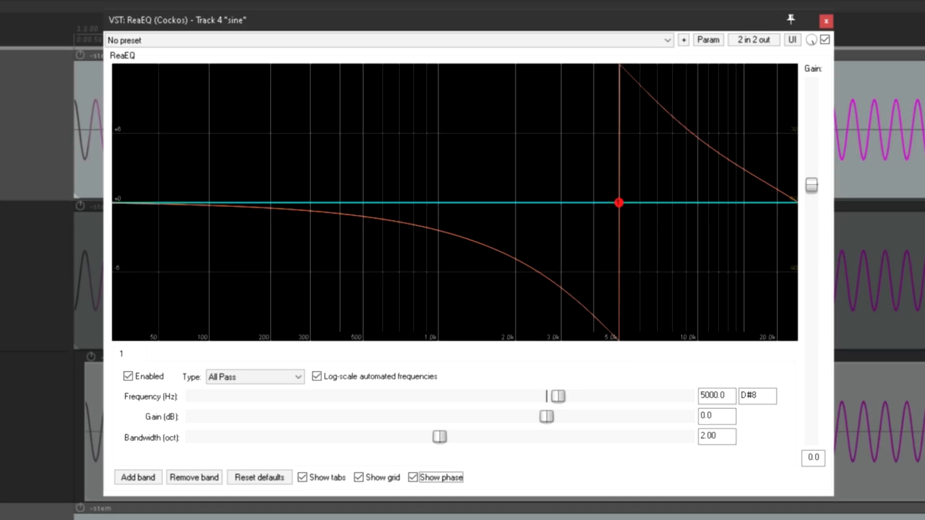
mouse_move(619, 218)
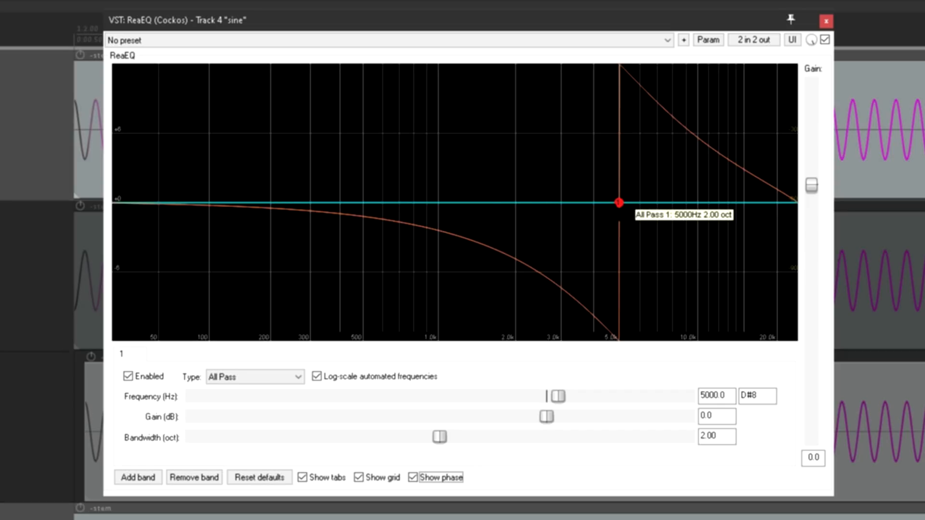
- Set the all-pass band's frequency to 100 Hz and play the first and fourth tracks together
drag(730, 394, 682, 395)
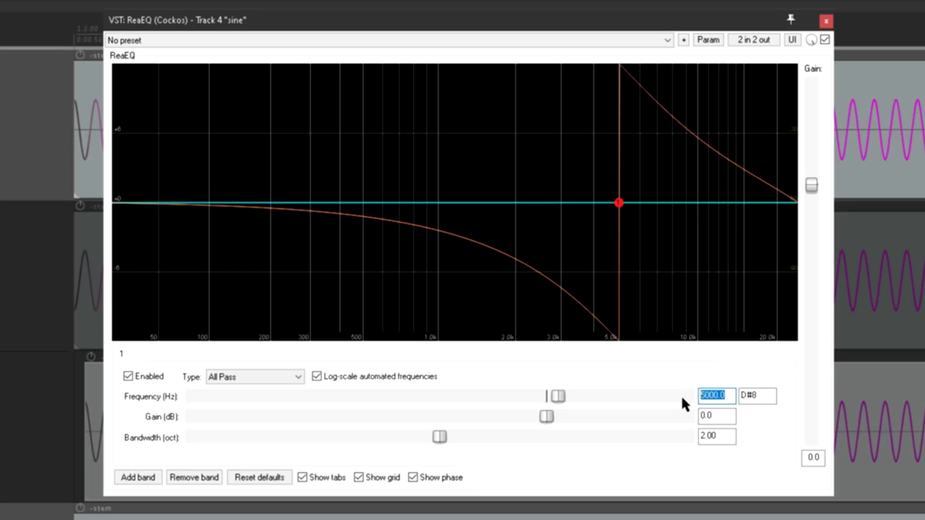
text(100)
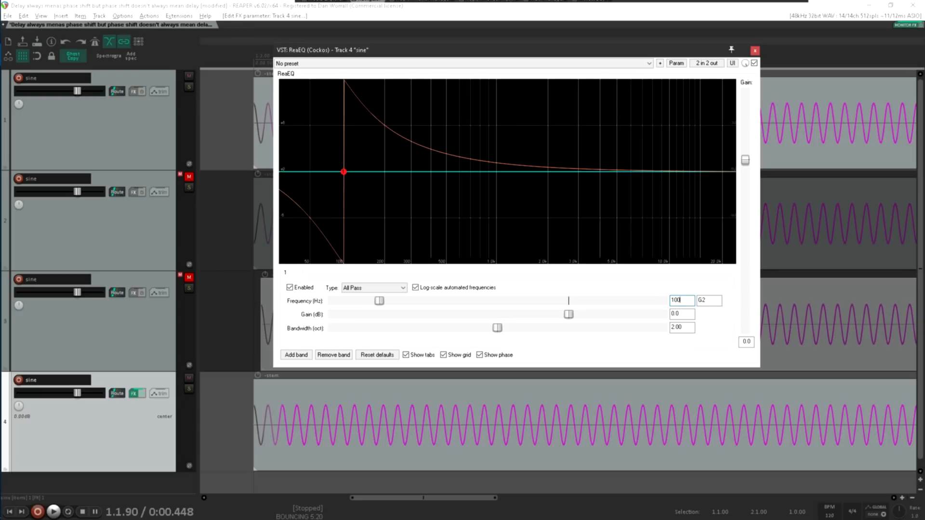
key(space)
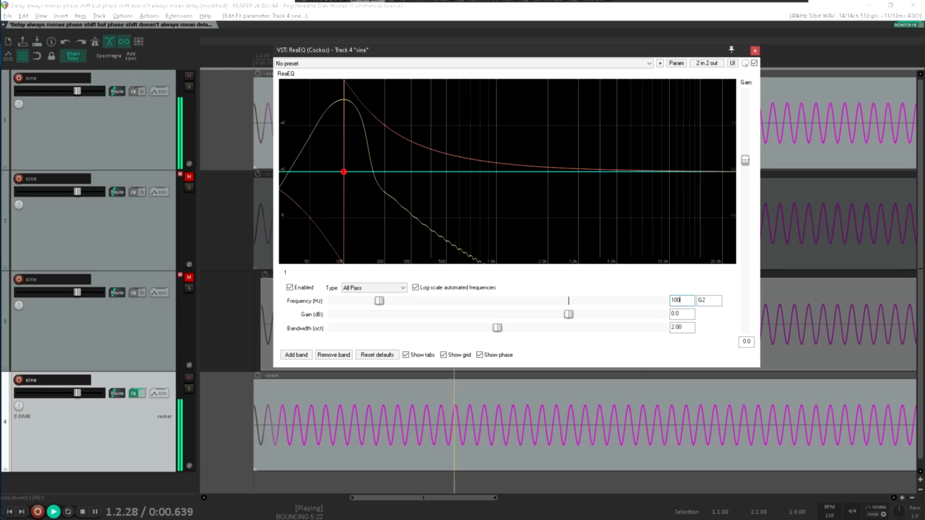
- Stop playback, close the EQ window and play the first and fourth tracks together again
key(space)
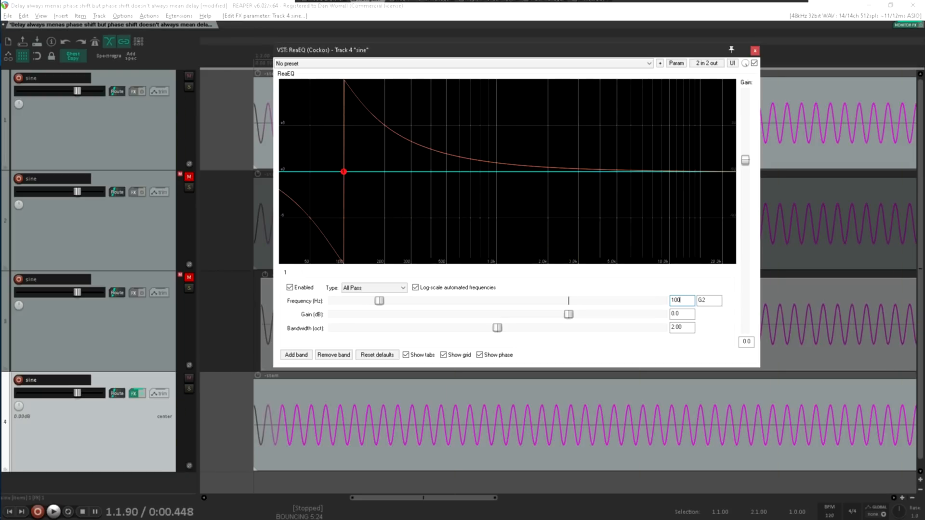
click(755, 51)
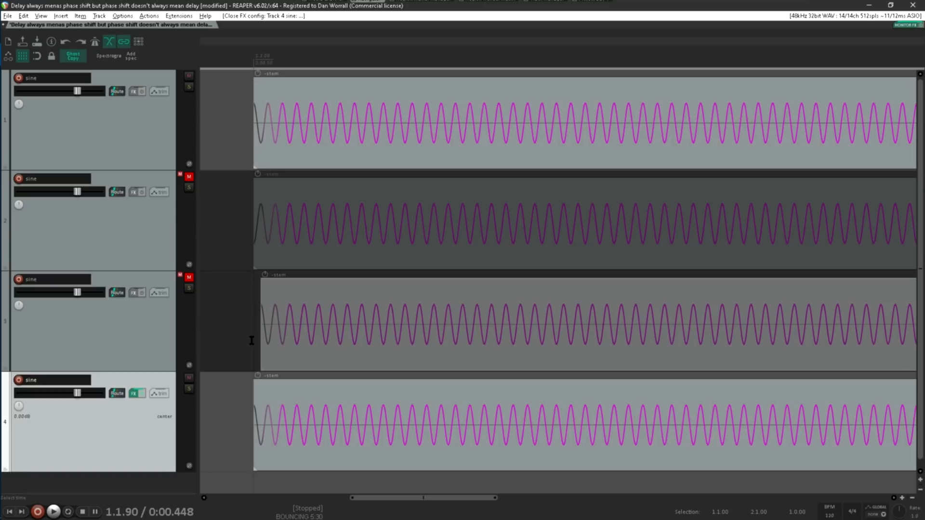
key(space)
key(space)
scroll(433, 355, down, 5)
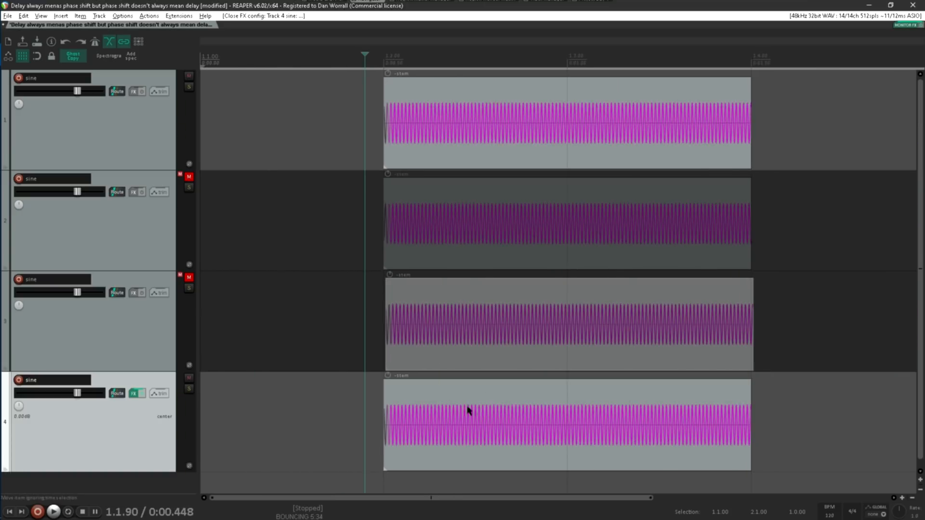
key(space)
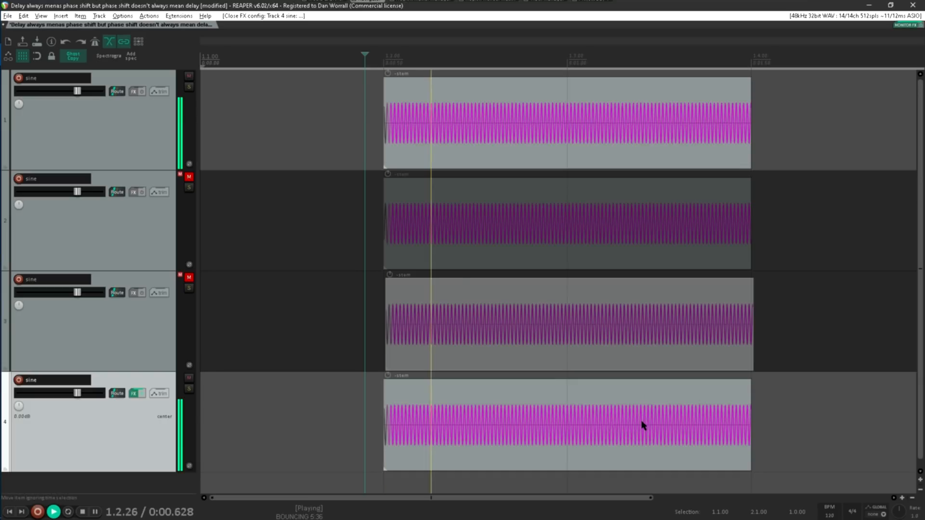
key(space)
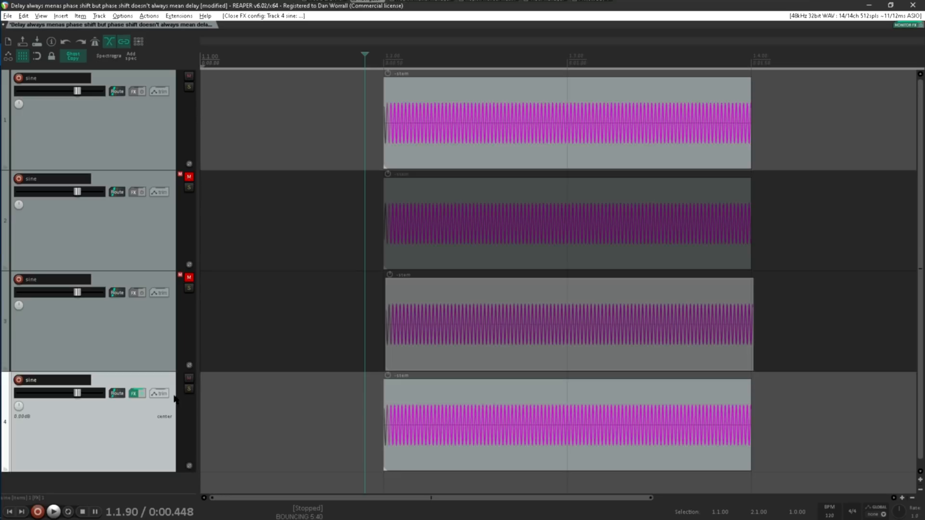
- Mute the fourth track, unmute the third and play it together with the first track
click(189, 378)
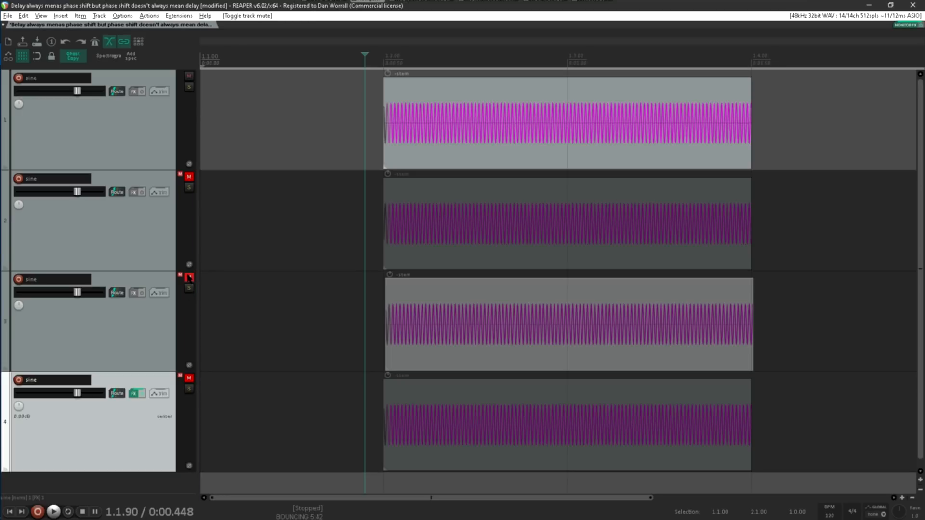
click(189, 277)
key(space)
key(space)
key(space)
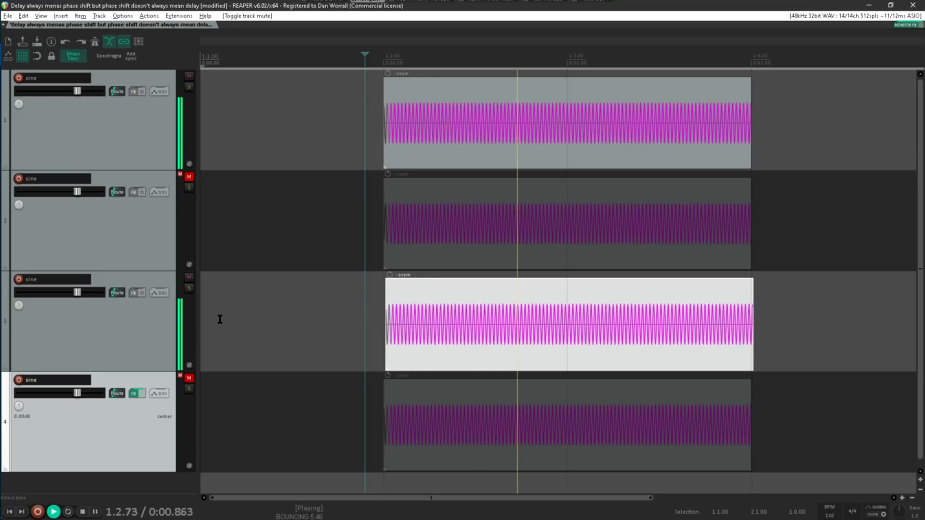
- Mute the third track, unmute the fourth and play it together with the first track
key(space)
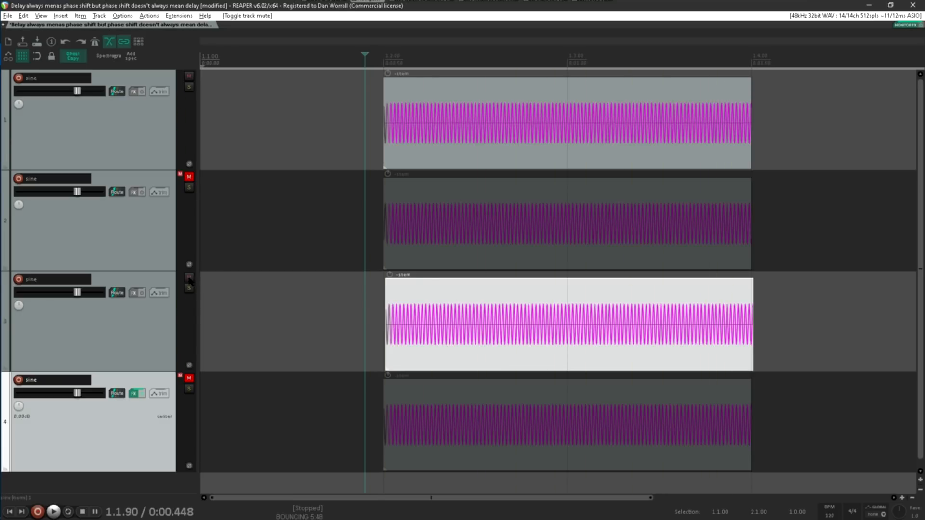
click(189, 277)
click(189, 378)
key(space)
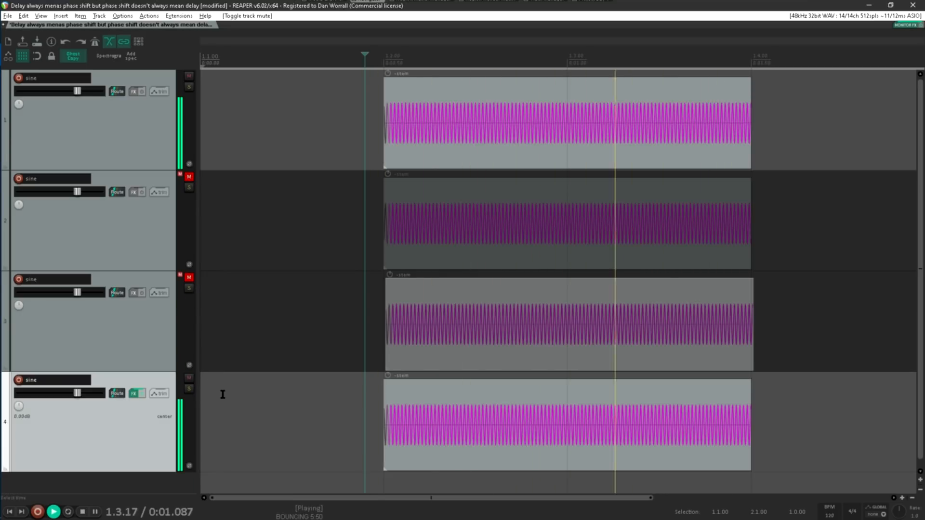
key(space)
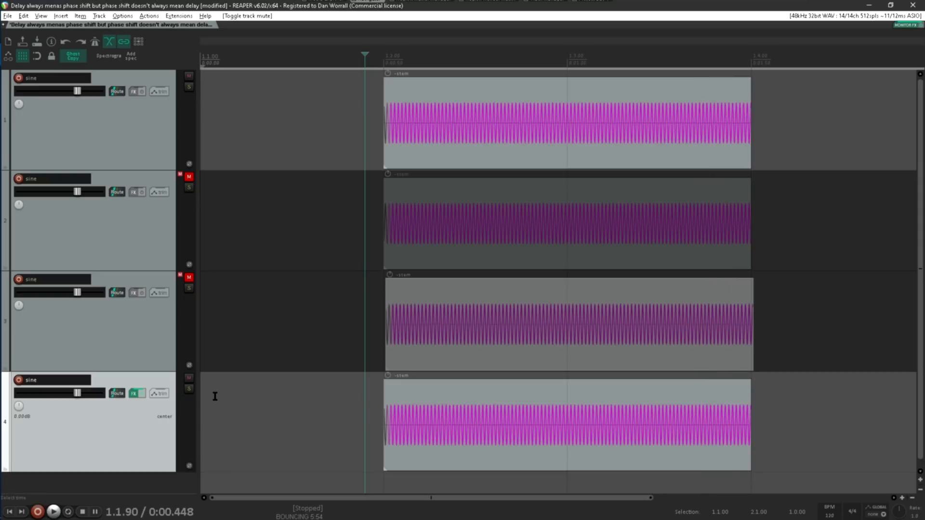
- Render the selected area of the fourth track to a mono stem track, muting the original
right_click(147, 425)
mouse_move(263, 206)
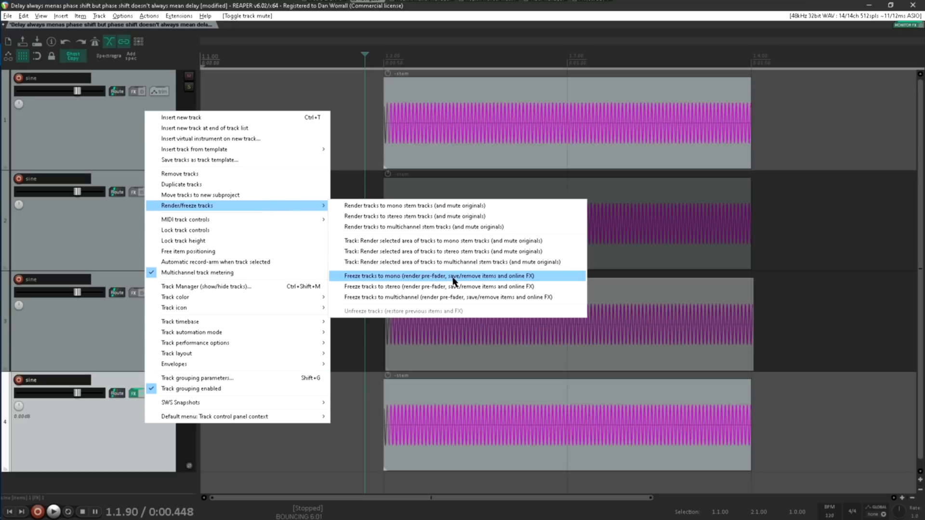
click(441, 242)
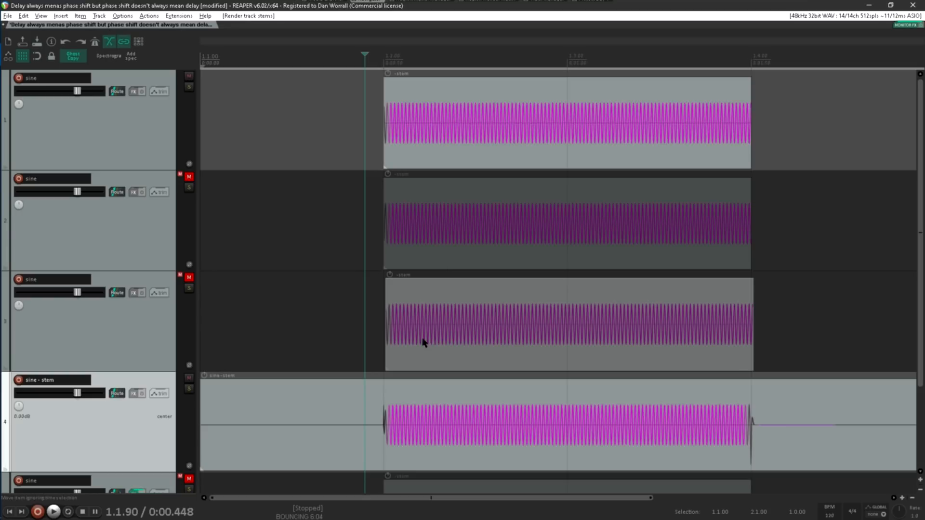
- Check the rendered stem's opening cycles against the delayed track and unmute the original sine track below the stem
scroll(387, 437, up, 10)
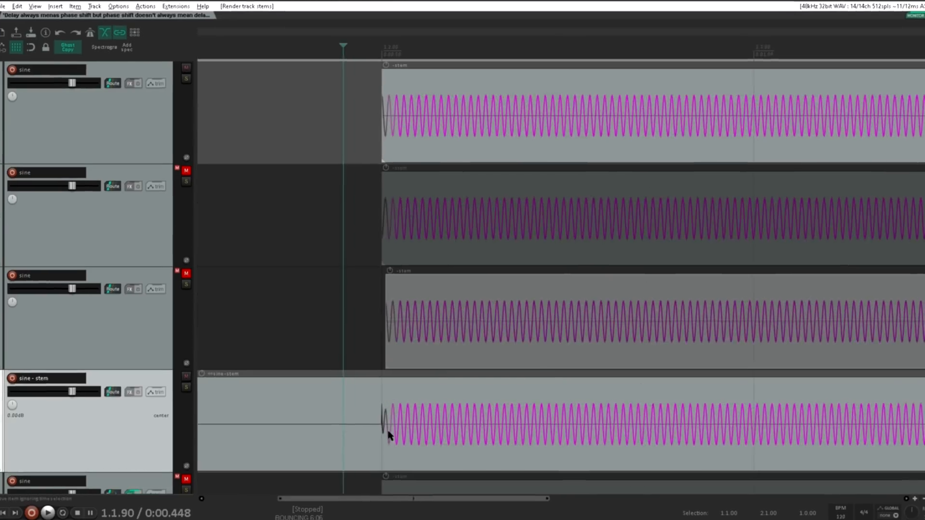
scroll(427, 434, up, 3)
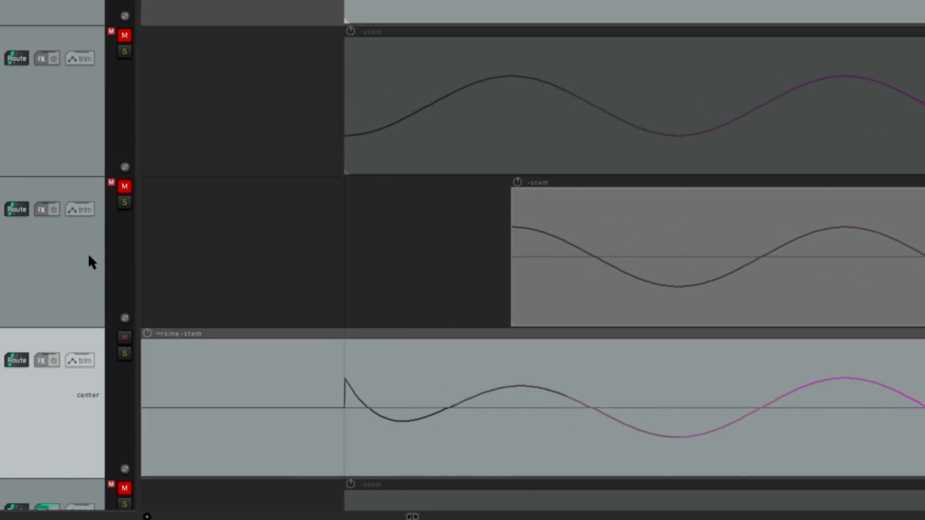
scroll(88, 253, down, 3)
click(127, 326)
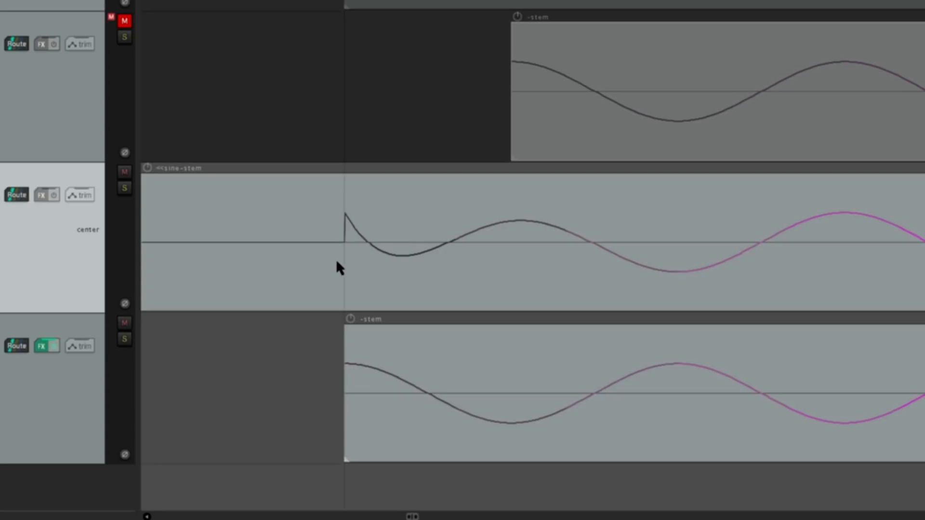
- Examine the start of the rendered all-pass stem down to sample level, comparing it with the original and delayed sine clips
scroll(343, 220, up, 6)
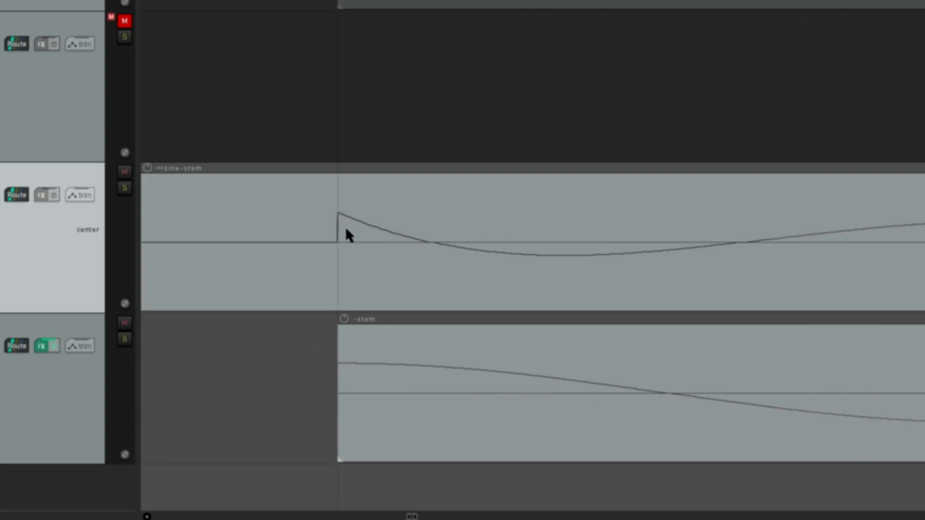
scroll(339, 232, up, 4)
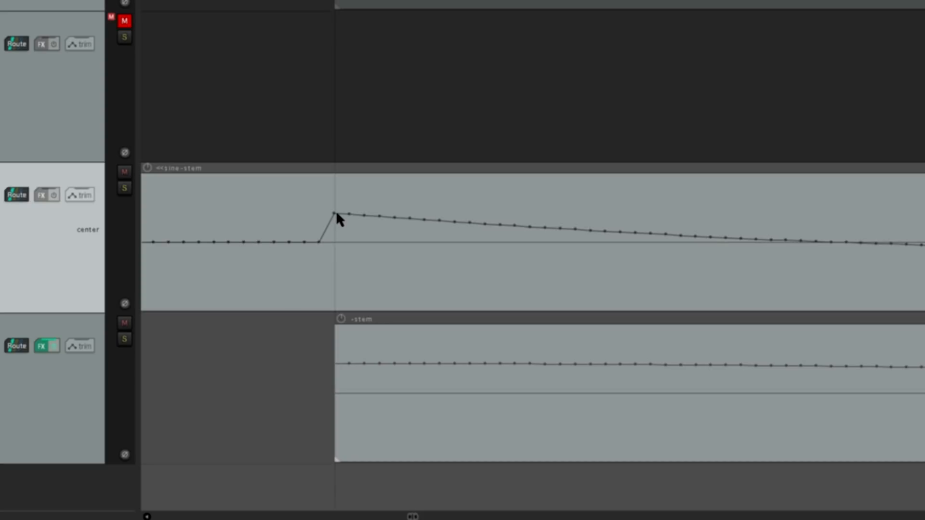
scroll(337, 214, down, 3)
scroll(336, 212, down, 3)
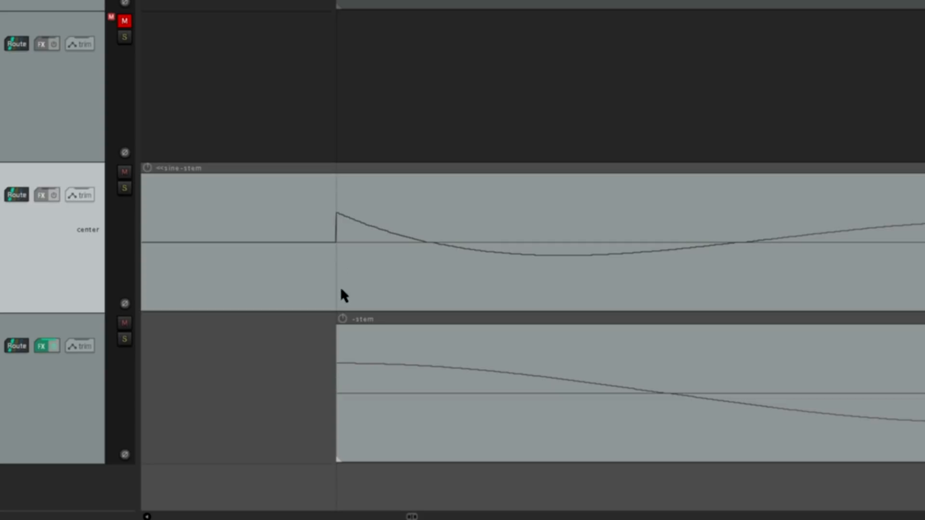
scroll(434, 258, down, 3)
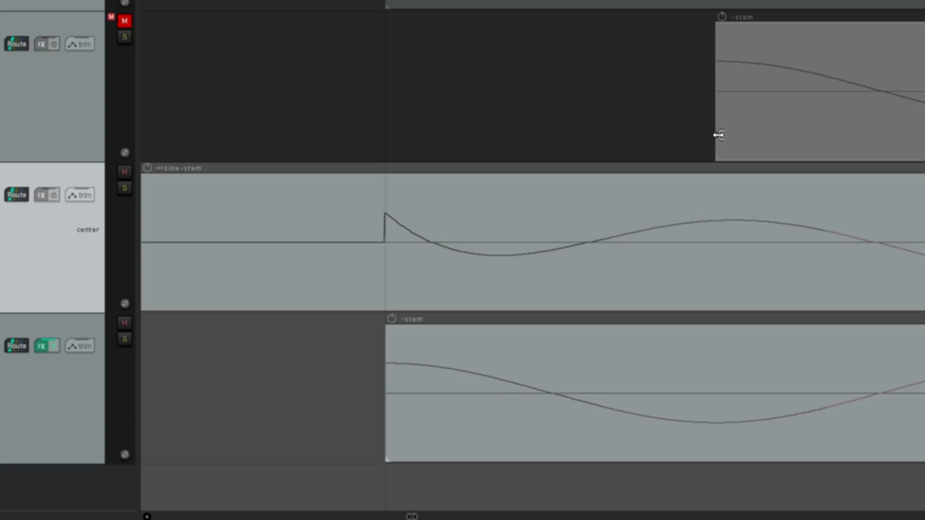
scroll(526, 211, down, 3)
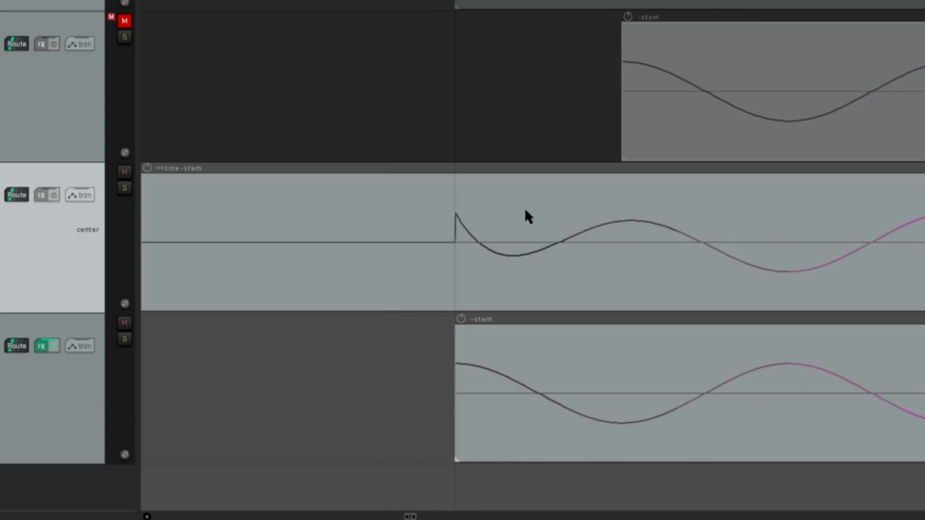
scroll(526, 211, down, 2)
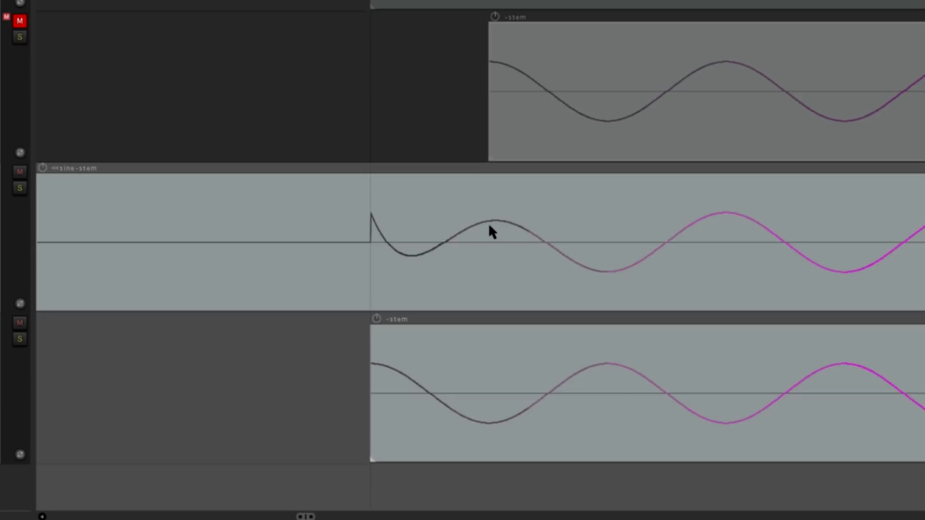
scroll(488, 222, down, 2)
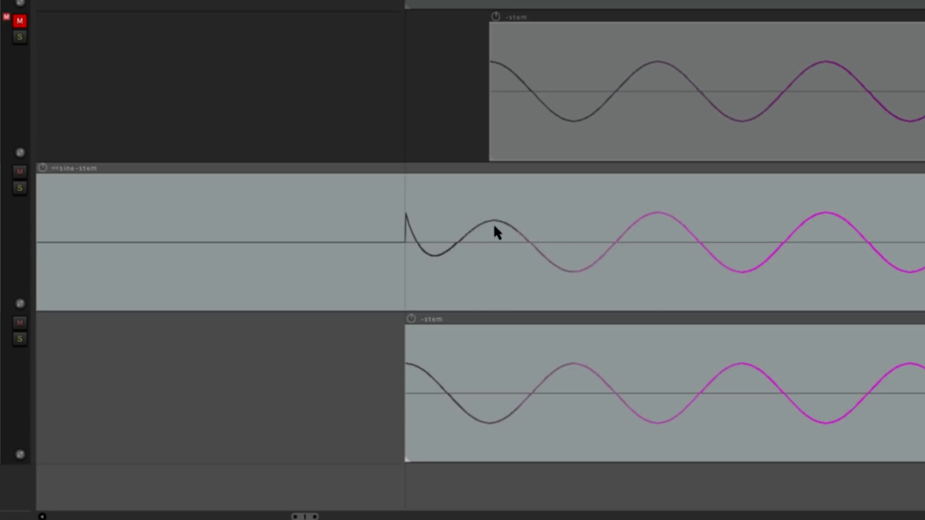
scroll(347, 241, down, 5)
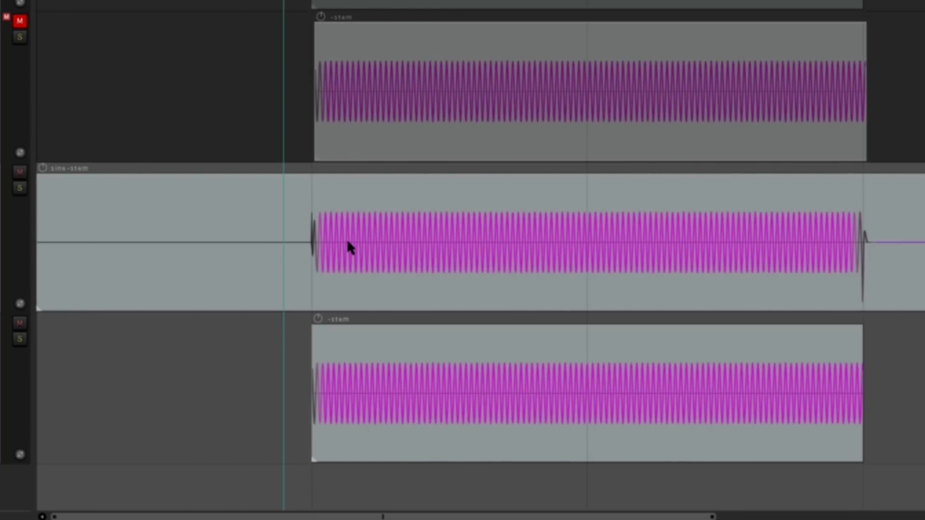
- Examine how the rendered all-pass stem ends compared with the original and delayed clips, with a recheck of its start
scroll(869, 260, up, 5)
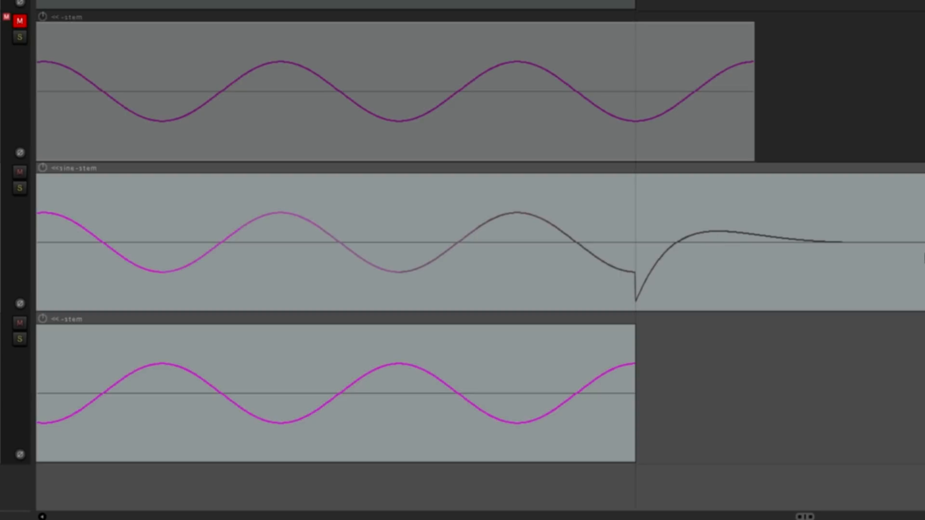
scroll(918, 258, down, 6)
scroll(918, 258, down, 5)
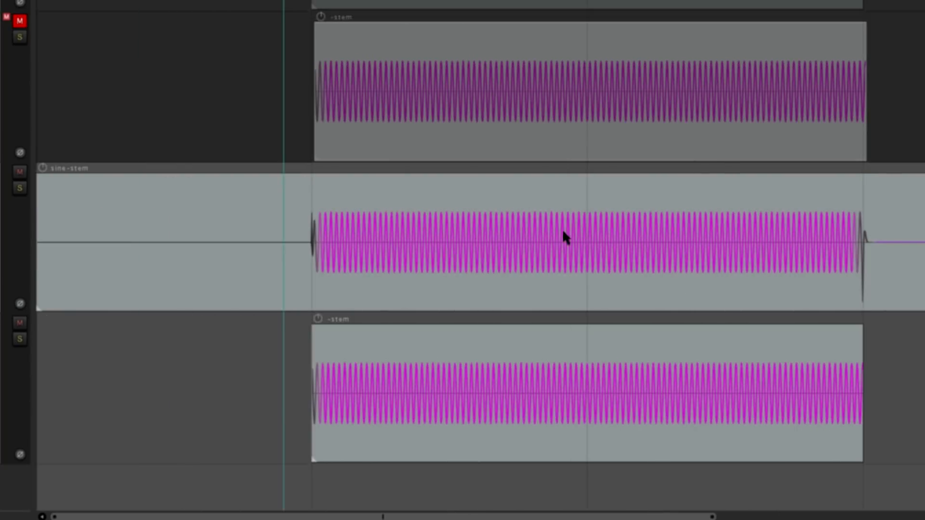
scroll(332, 246, up, 10)
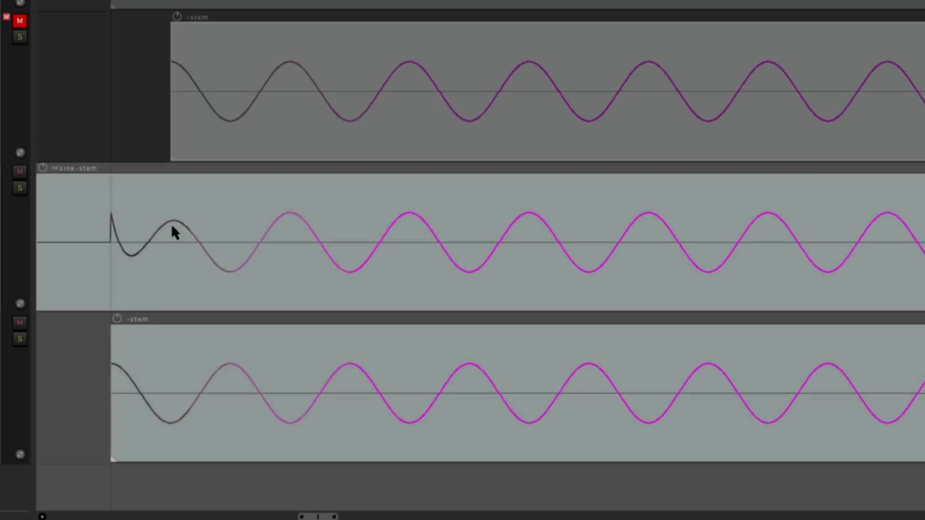
scroll(166, 227, down, 10)
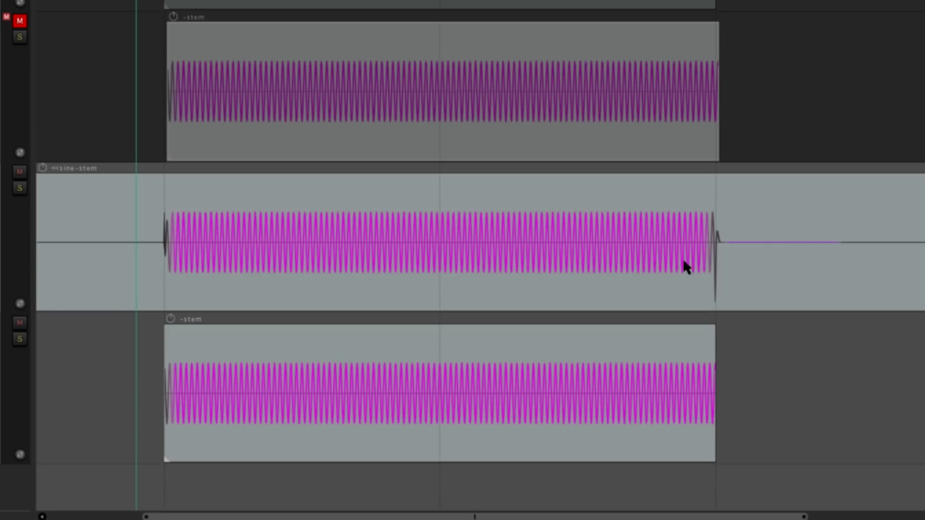
scroll(688, 265, up, 10)
scroll(574, 275, up, 6)
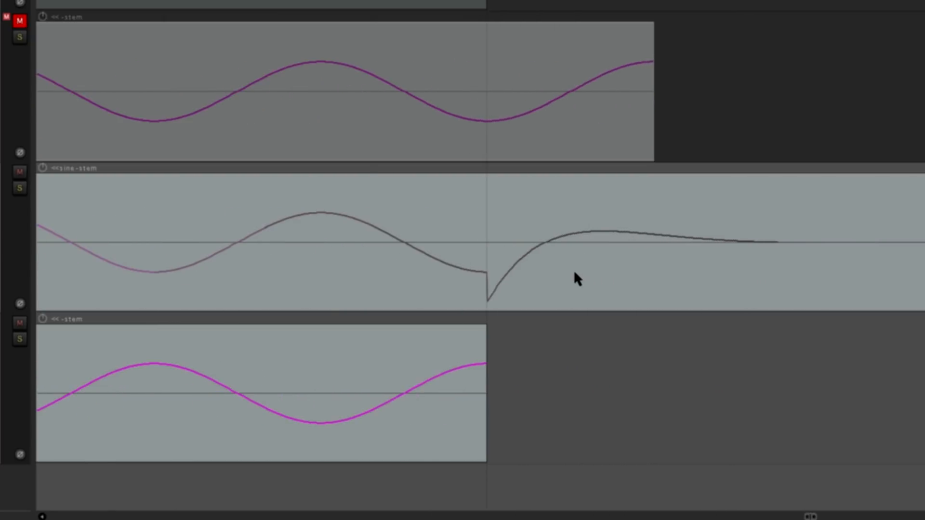
scroll(482, 280, down, 3)
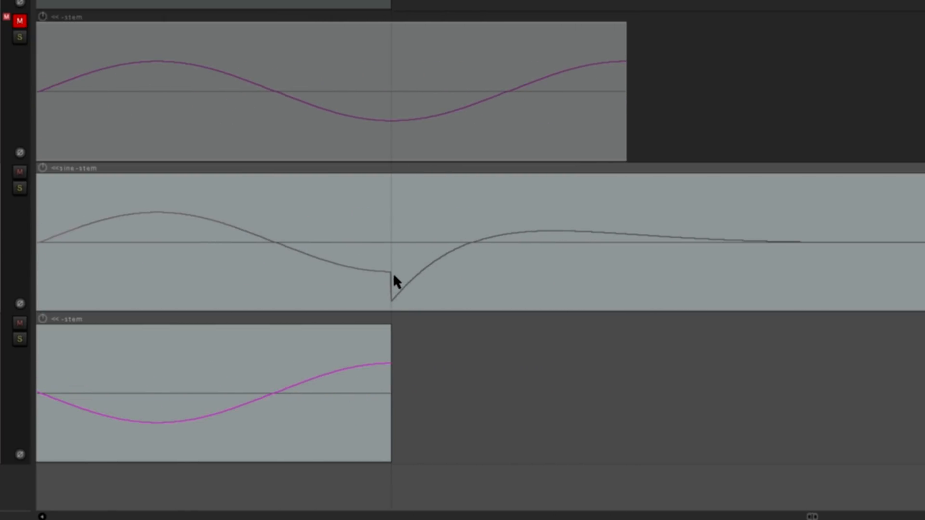
scroll(405, 306, down, 3)
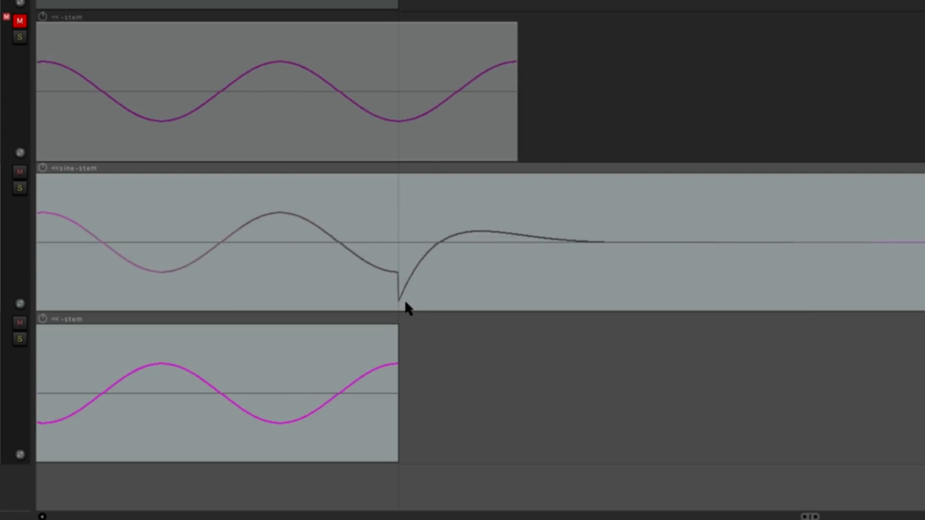
scroll(499, 293, down, 3)
scroll(443, 349, up, 6)
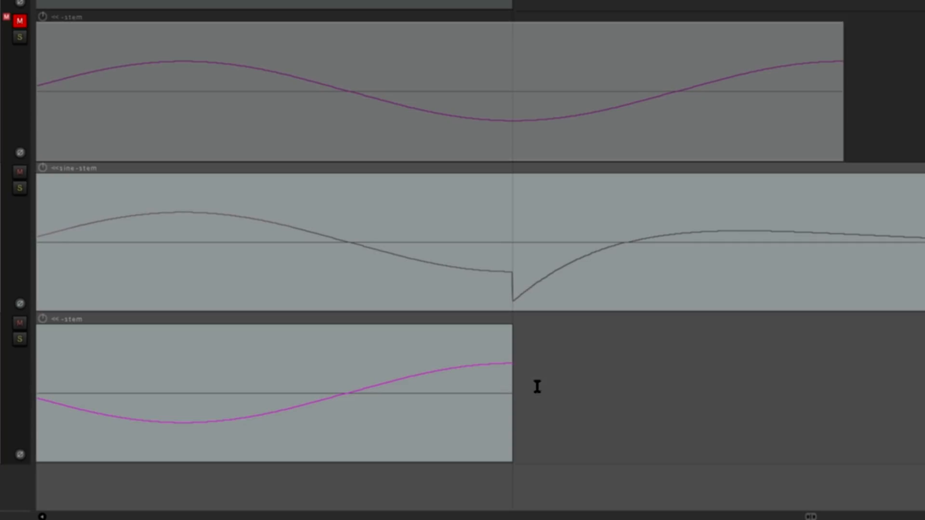
scroll(647, 370, down, 5)
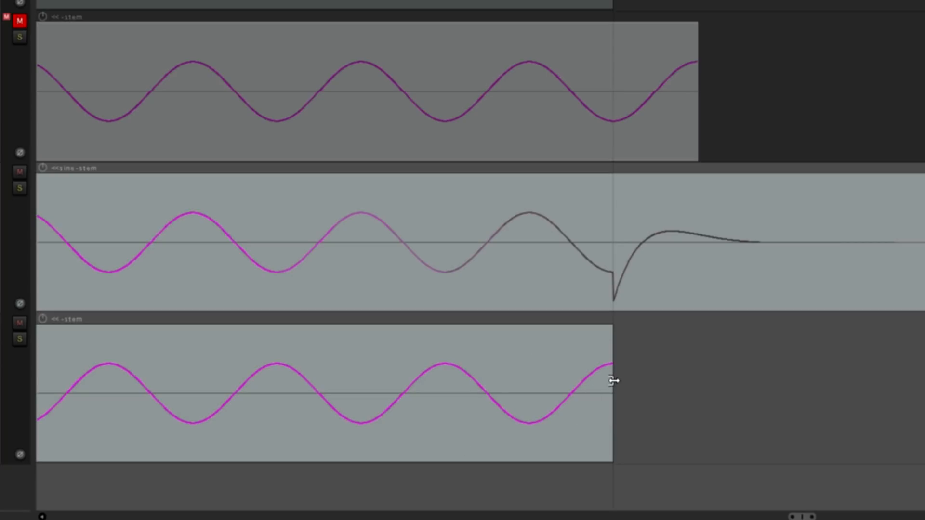
scroll(613, 383, up, 2)
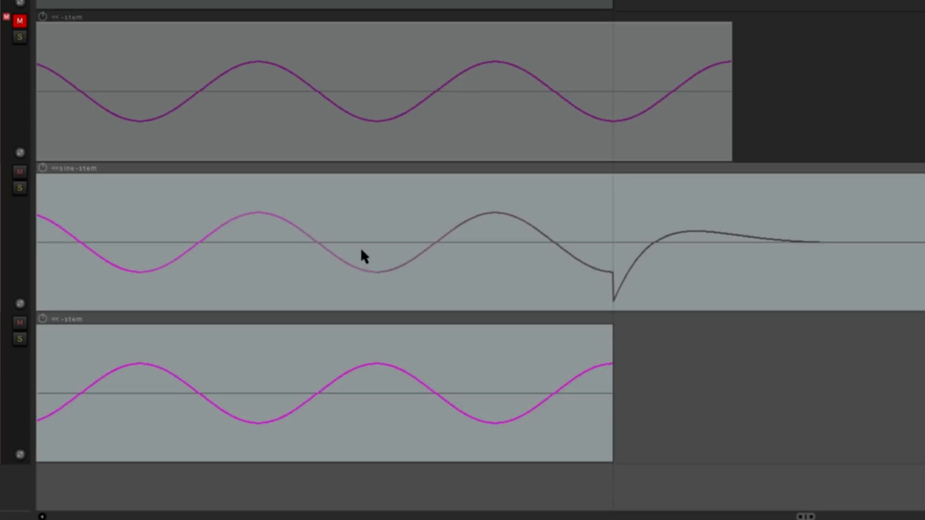